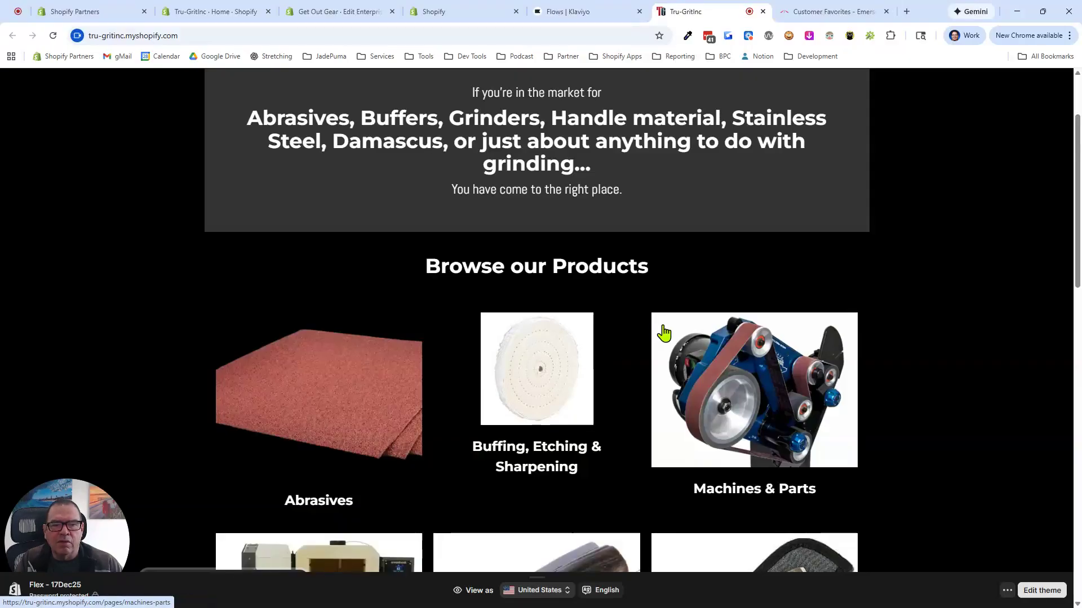
Step: Compare the product image backgrounds on the Tru-Grit home page with those on Emerson Knives' Customer Favorites page
scroll(575, 334, down, 7)
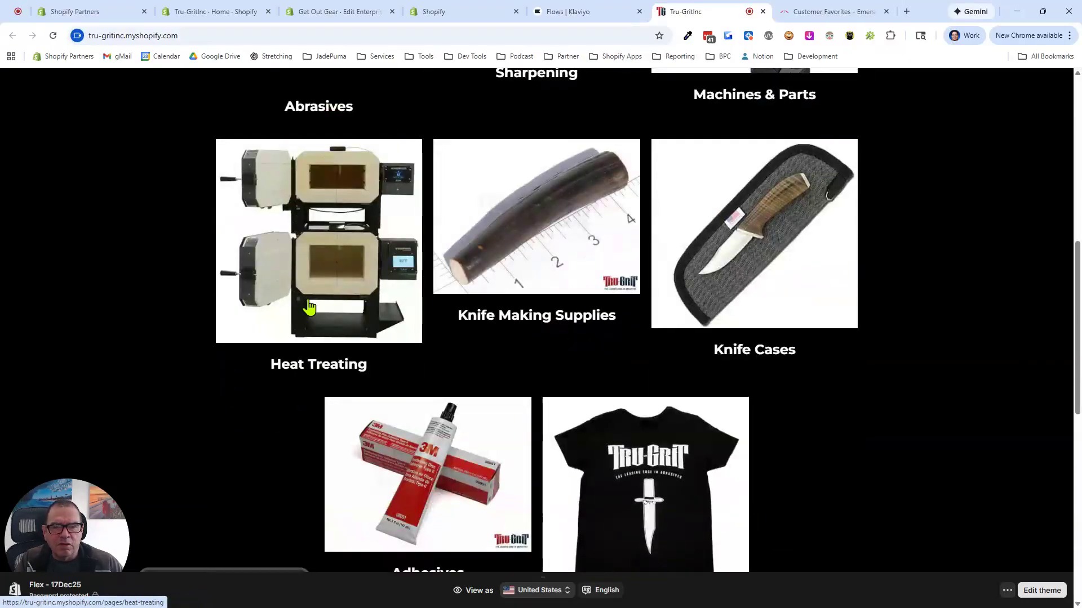
scroll(495, 312, up, 7)
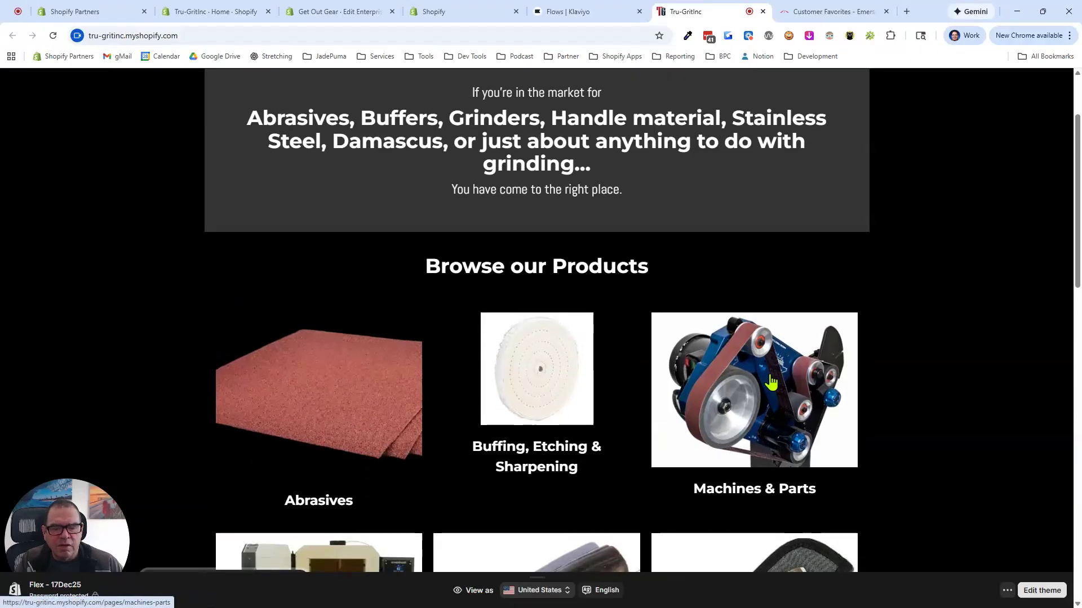
scroll(823, 326, down, 1)
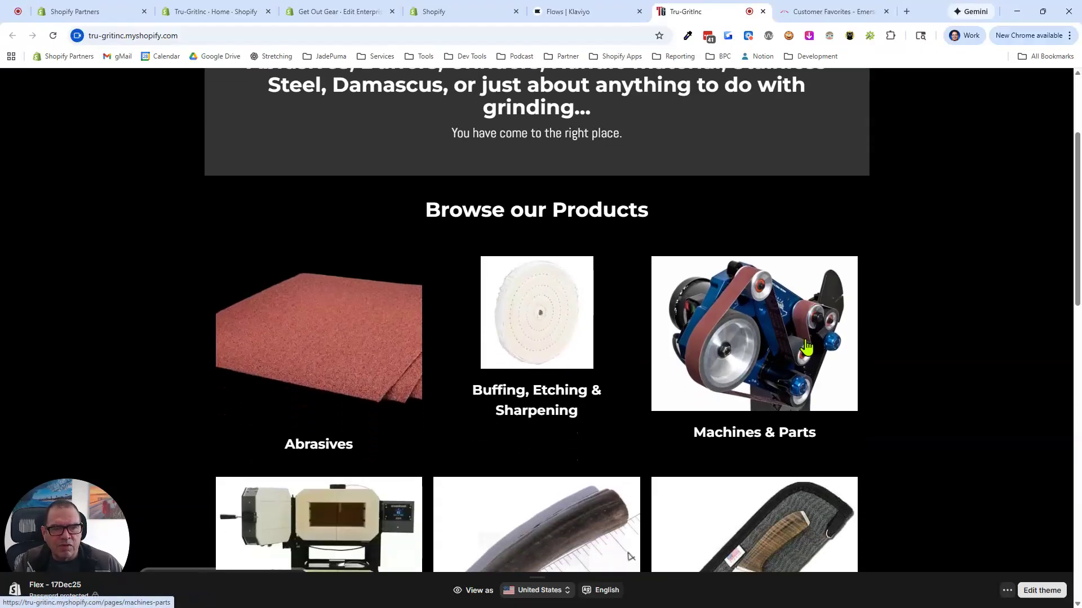
scroll(835, 367, down, 3)
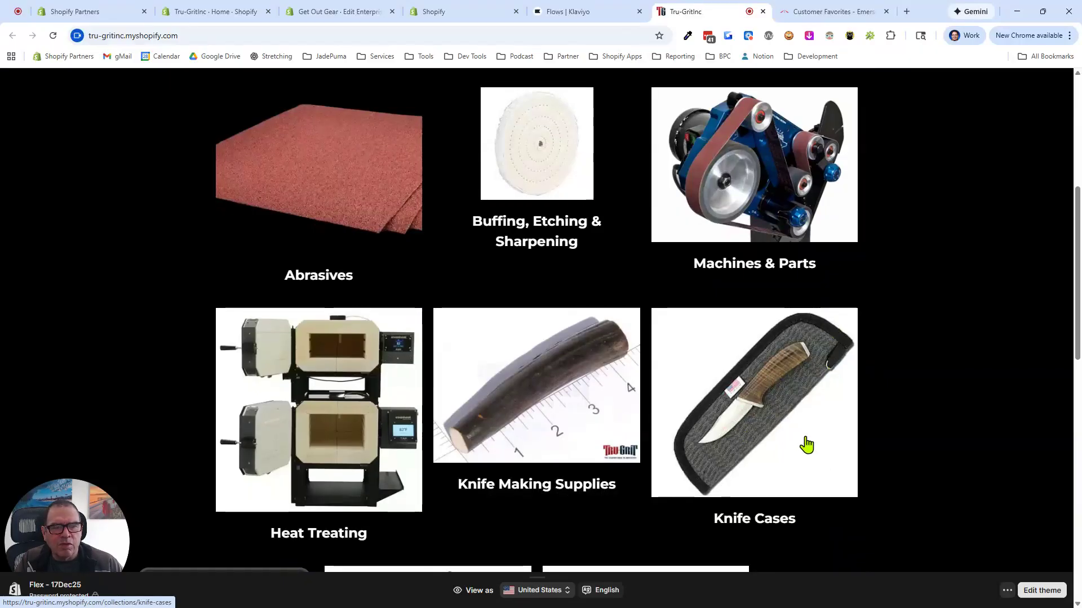
click(819, 15)
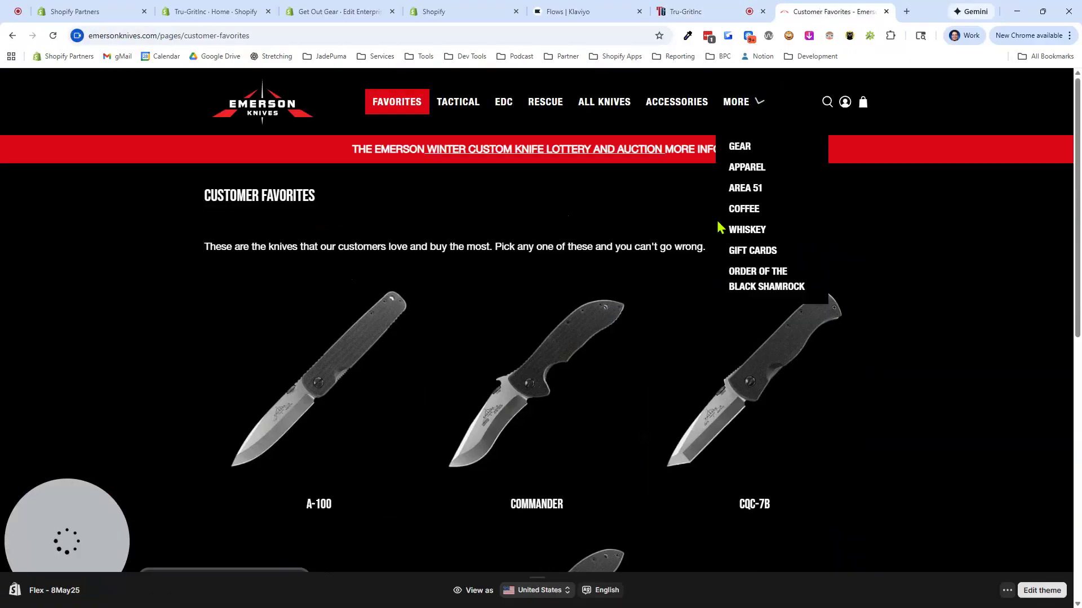
scroll(705, 297, down, 2)
scroll(222, 261, up, 2)
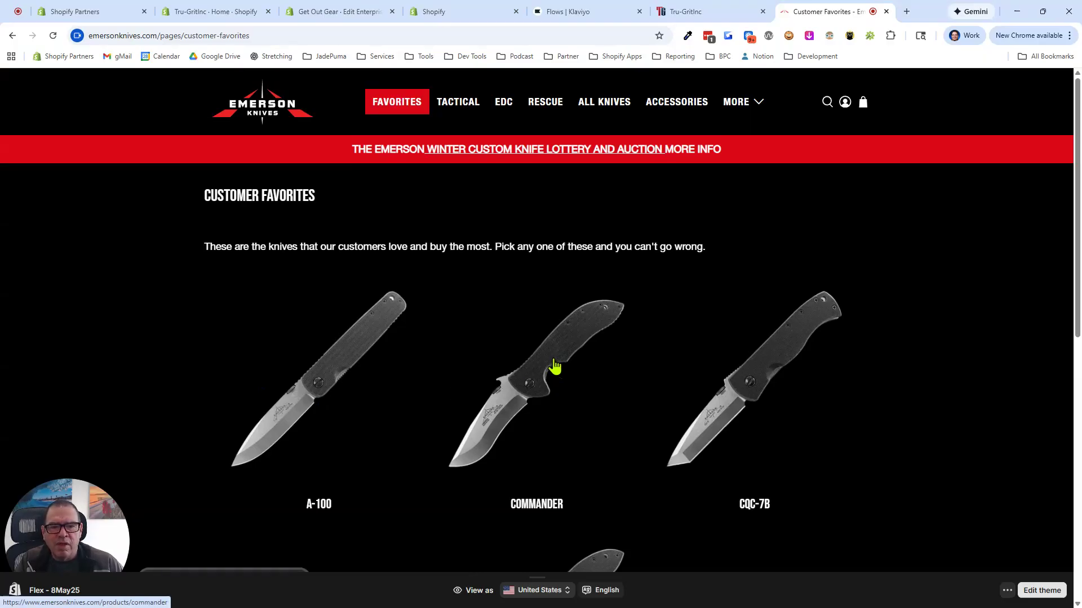
scroll(552, 335, down, 1)
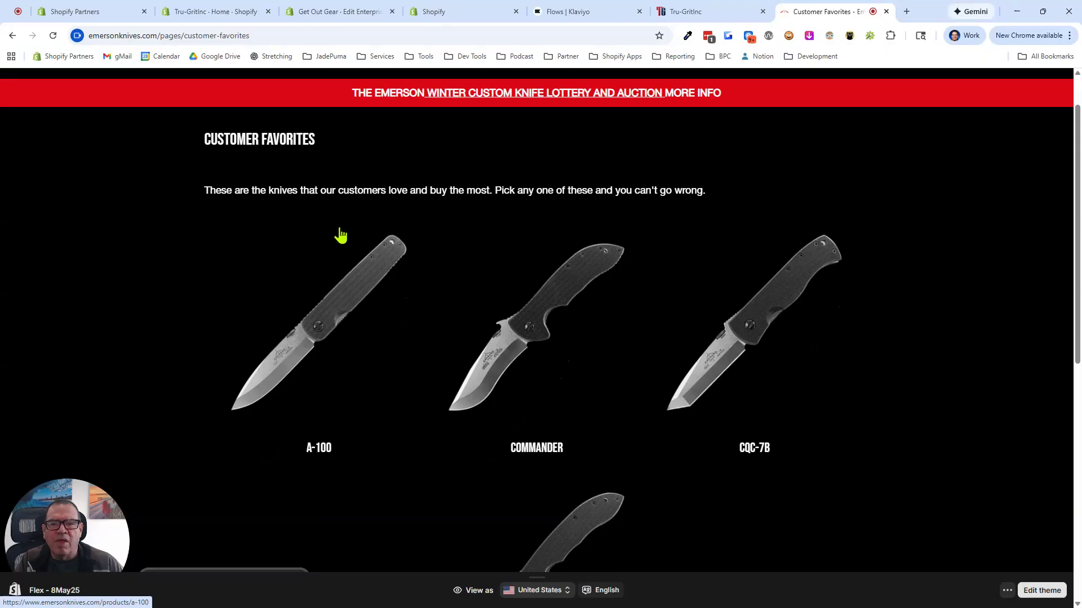
scroll(503, 259, down, 1)
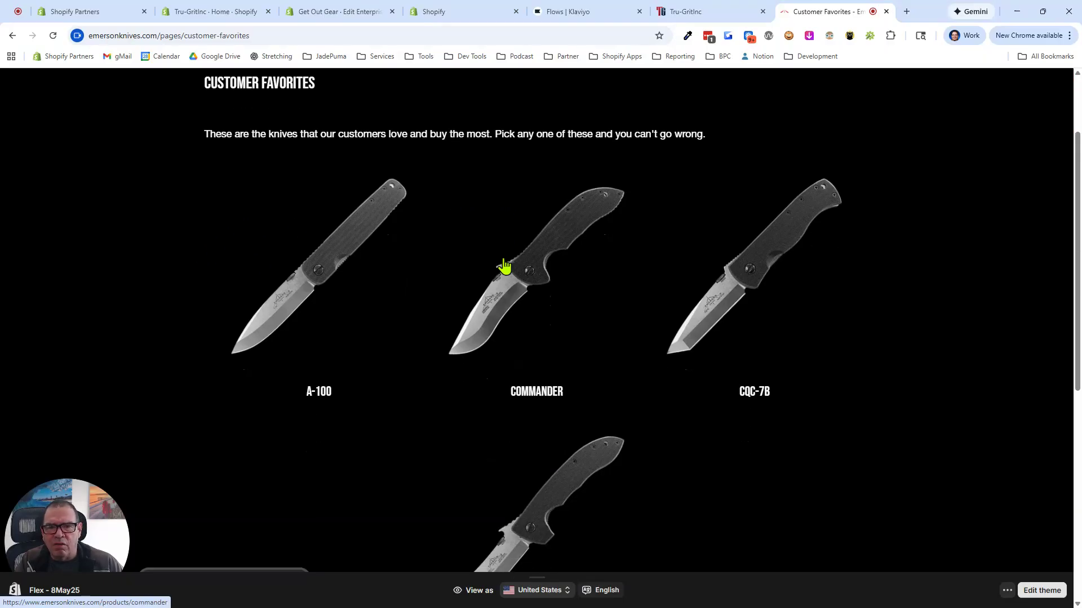
scroll(503, 264, down, 4)
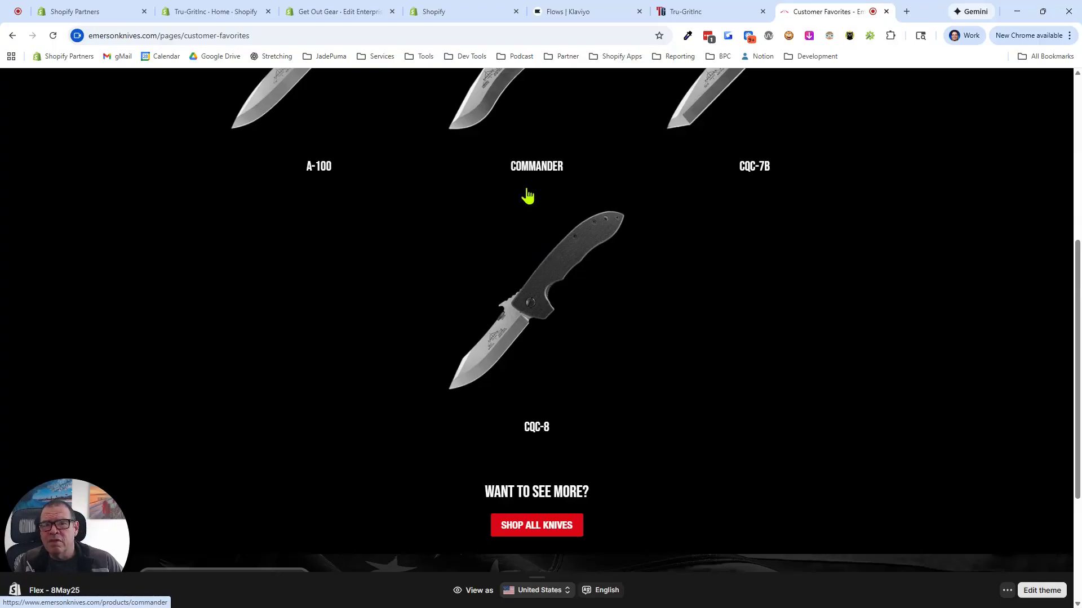
Step: Open the draft product "5 x 7/8 - 36 AF979 Actirox Ceramic Resin Fiber Discs 25/Box" in the Tru-Grit admin and preview it
click(210, 15)
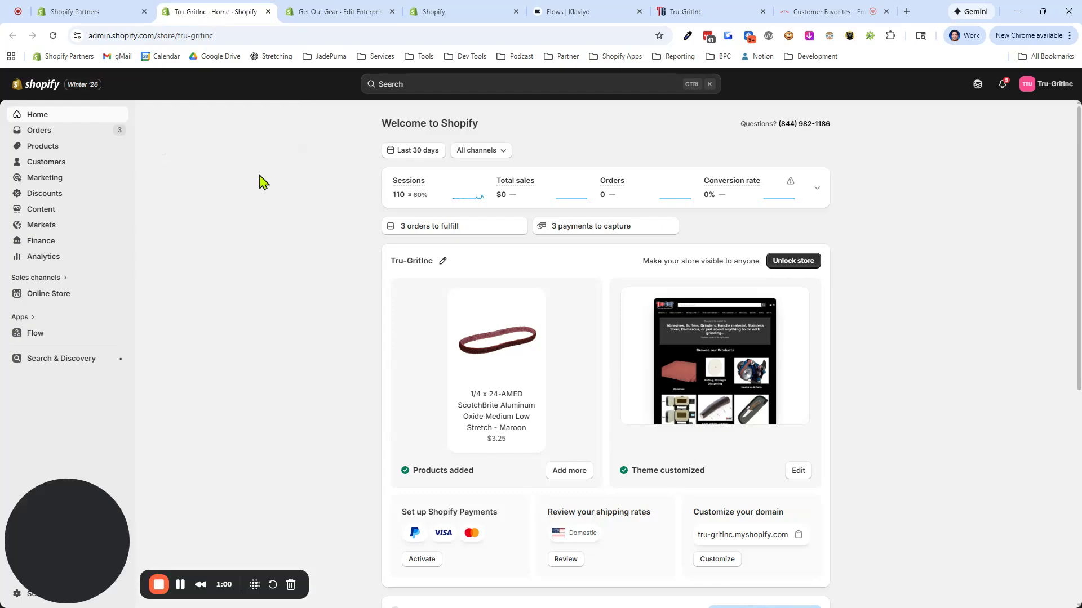
click(43, 147)
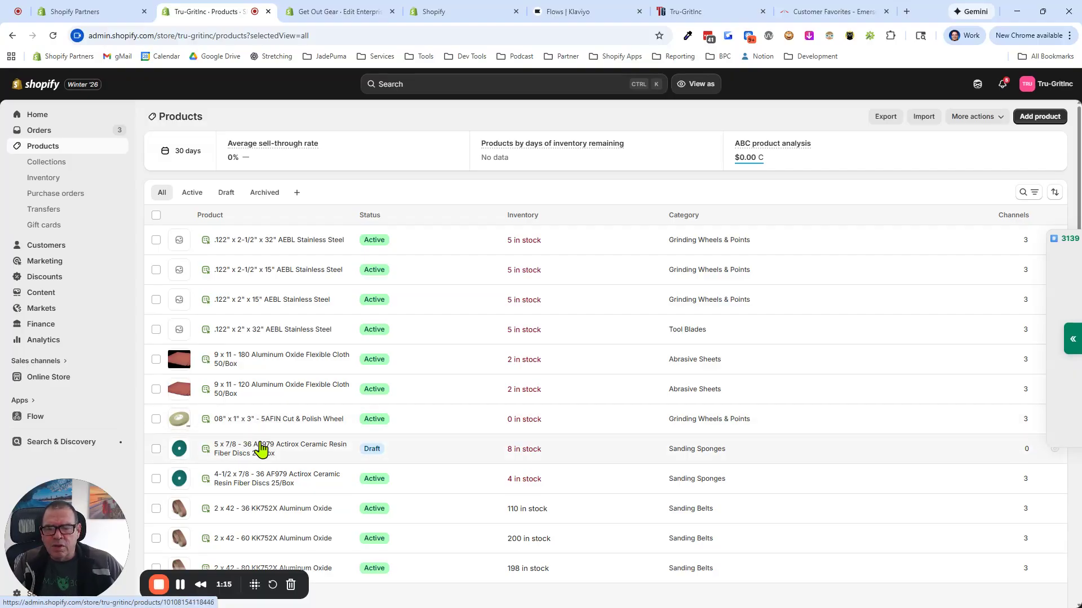
click(258, 453)
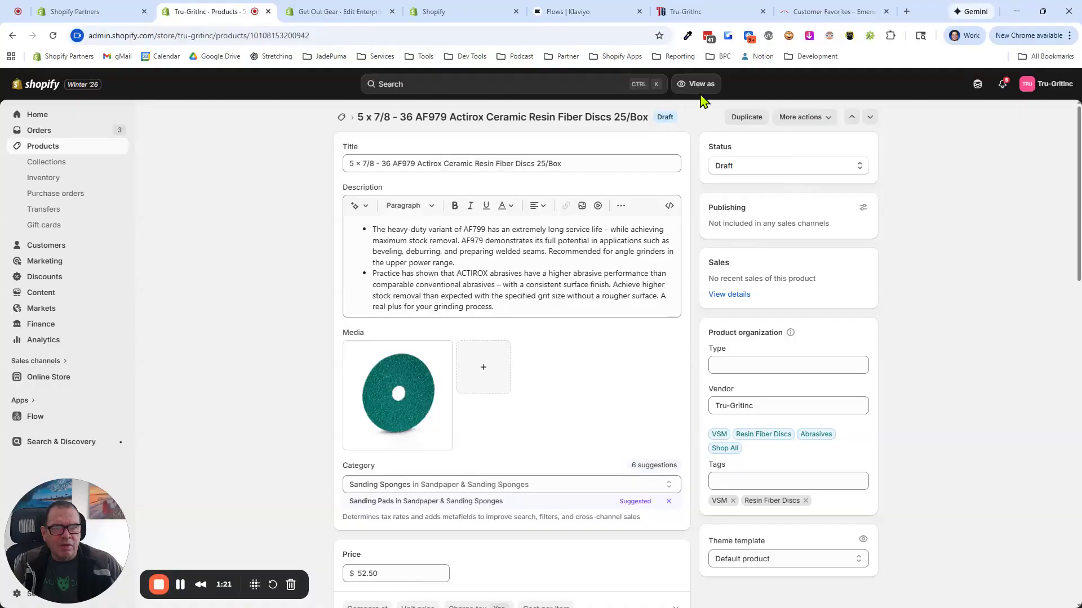
click(800, 116)
click(796, 171)
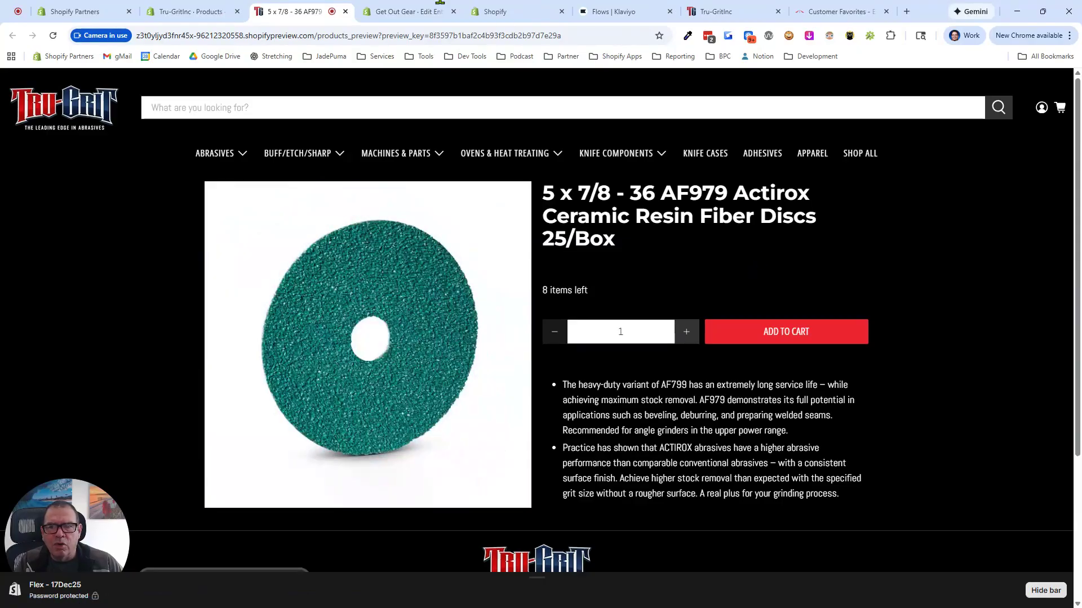
Step: Open the product's disc image for editing, try a standard blue background, and set the background to transparent
click(191, 11)
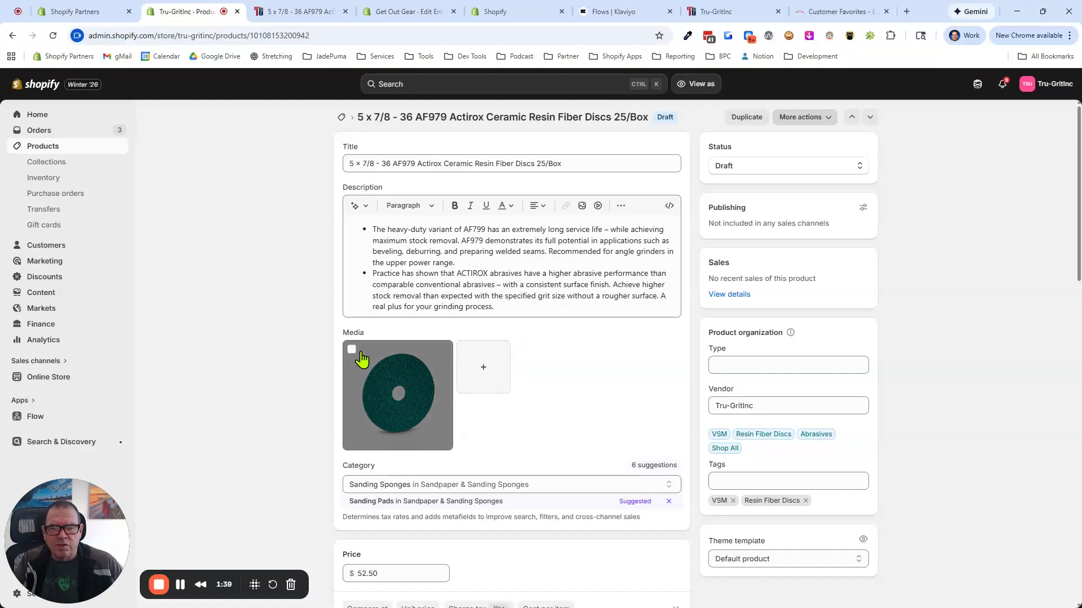
click(394, 394)
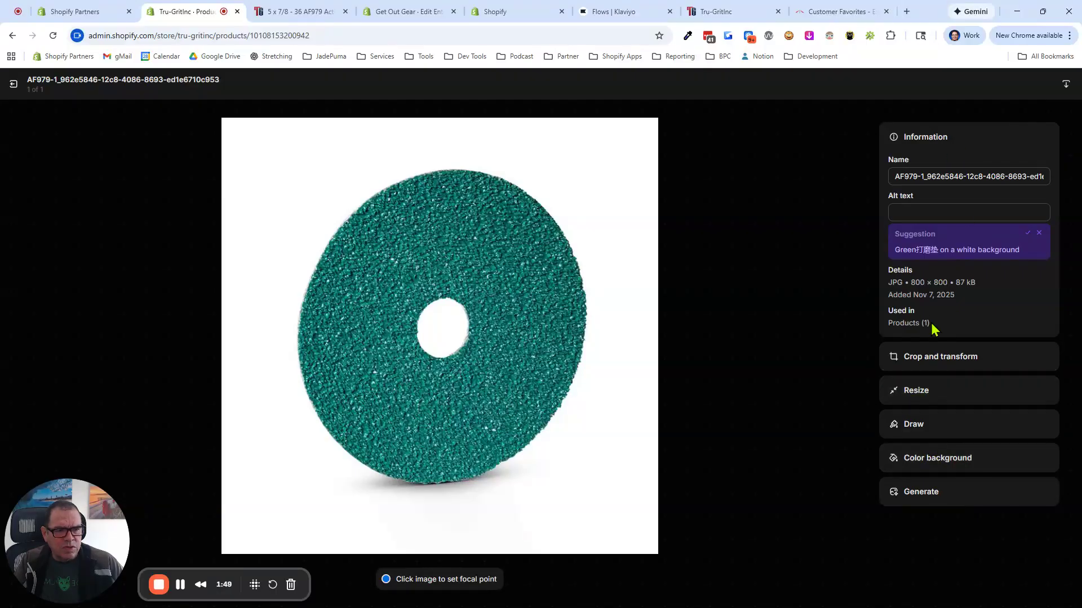
click(928, 459)
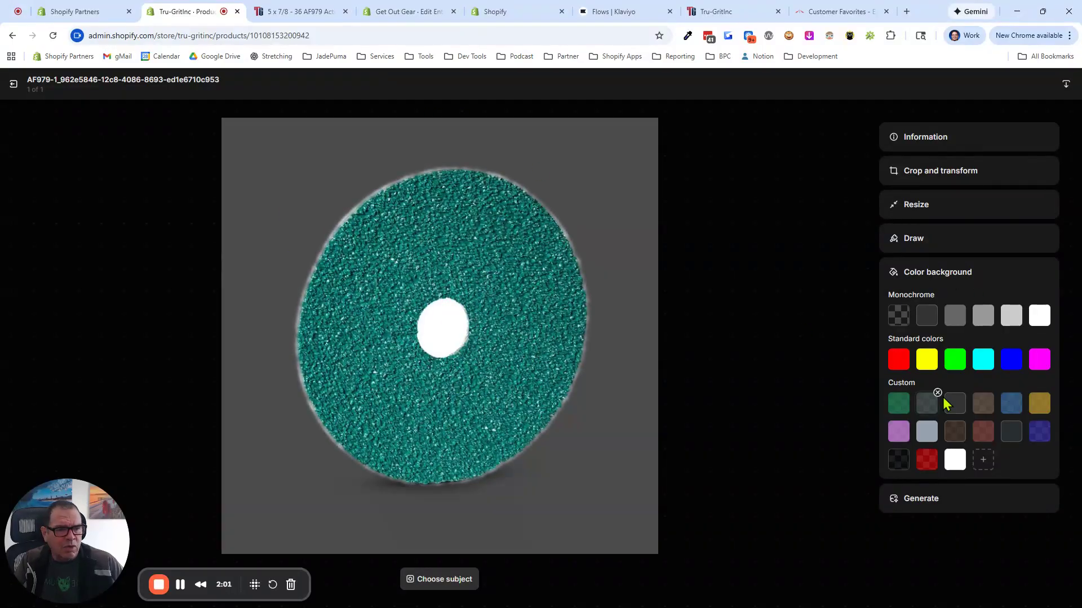
click(1012, 361)
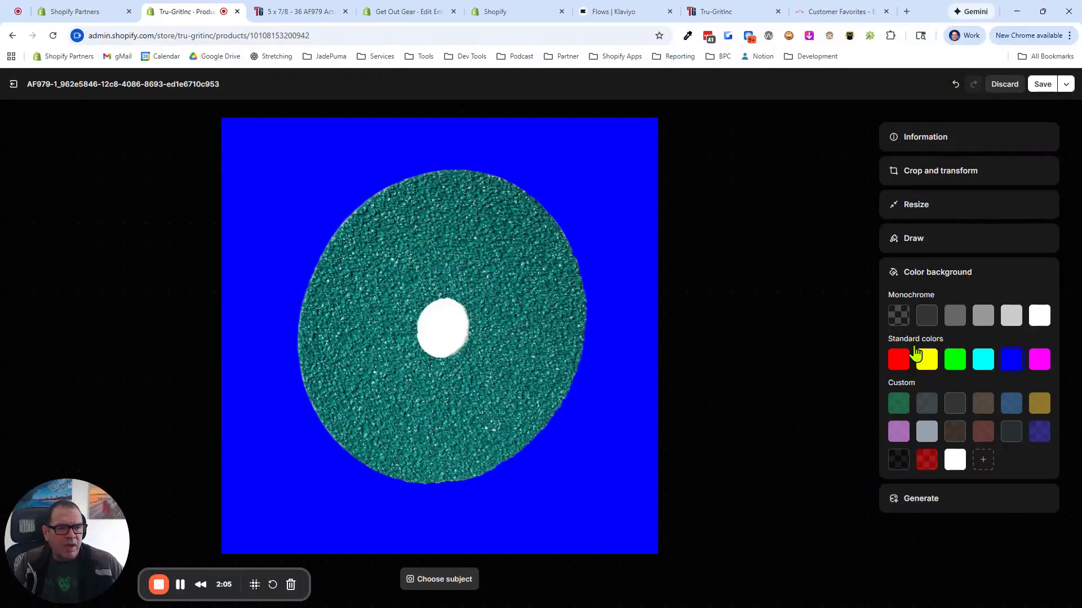
click(900, 317)
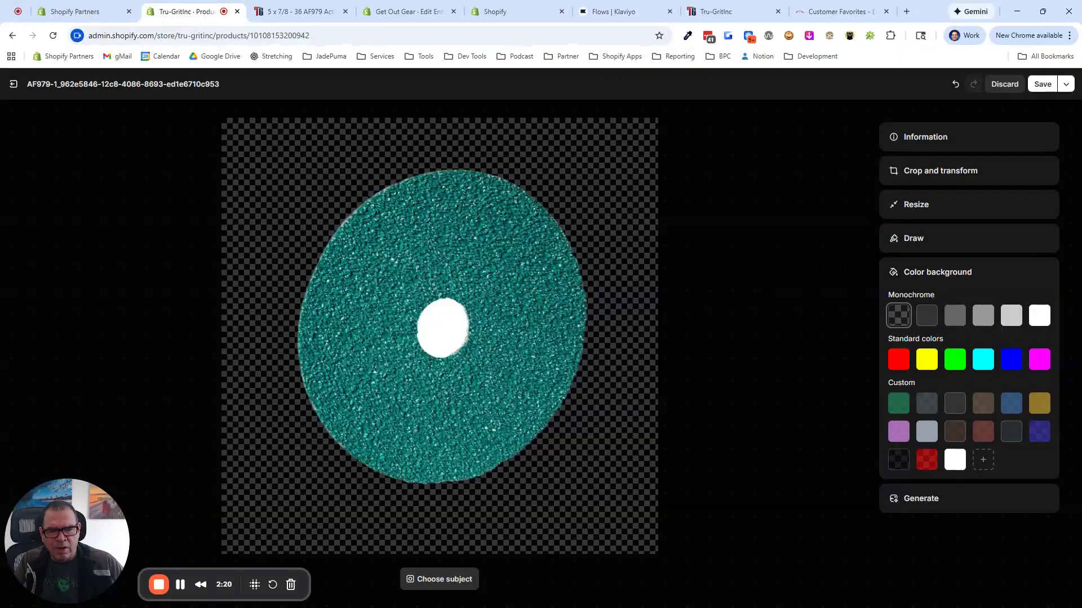
Step: Try to refine the subject selection at the disc's white centre hole and save the edited image
click(441, 585)
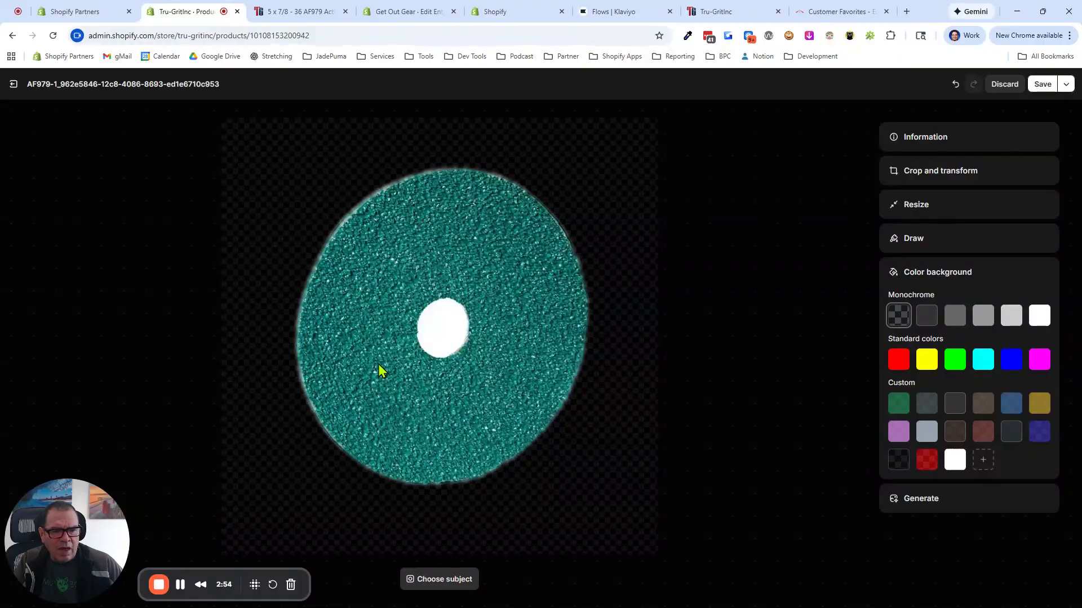
click(447, 337)
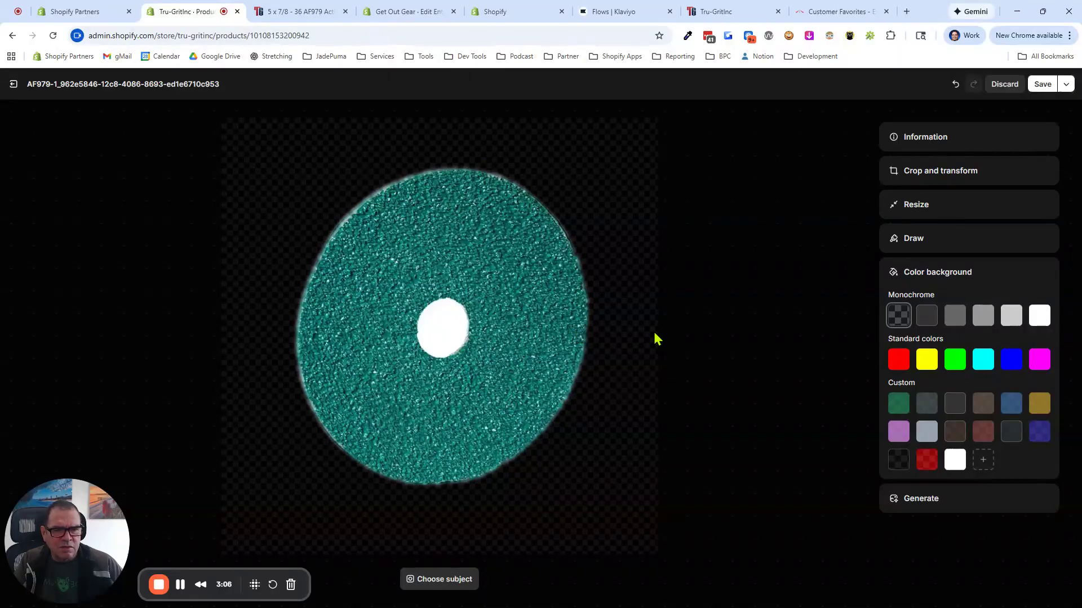
click(1041, 88)
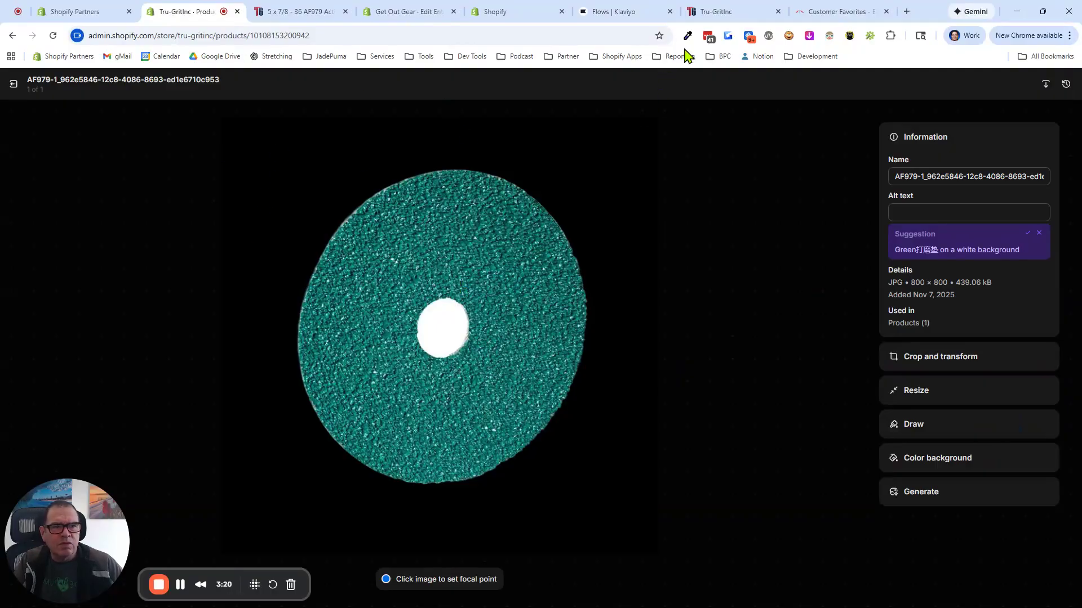
Step: Reload the fiber disc product's storefront preview to check the edited image against the dark page
click(849, 14)
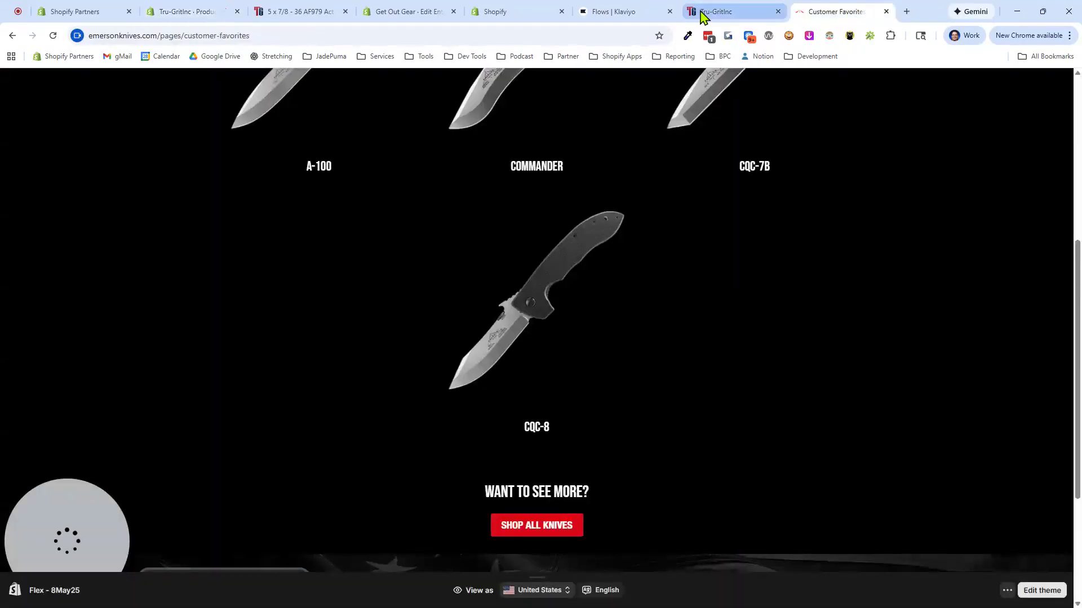
click(309, 21)
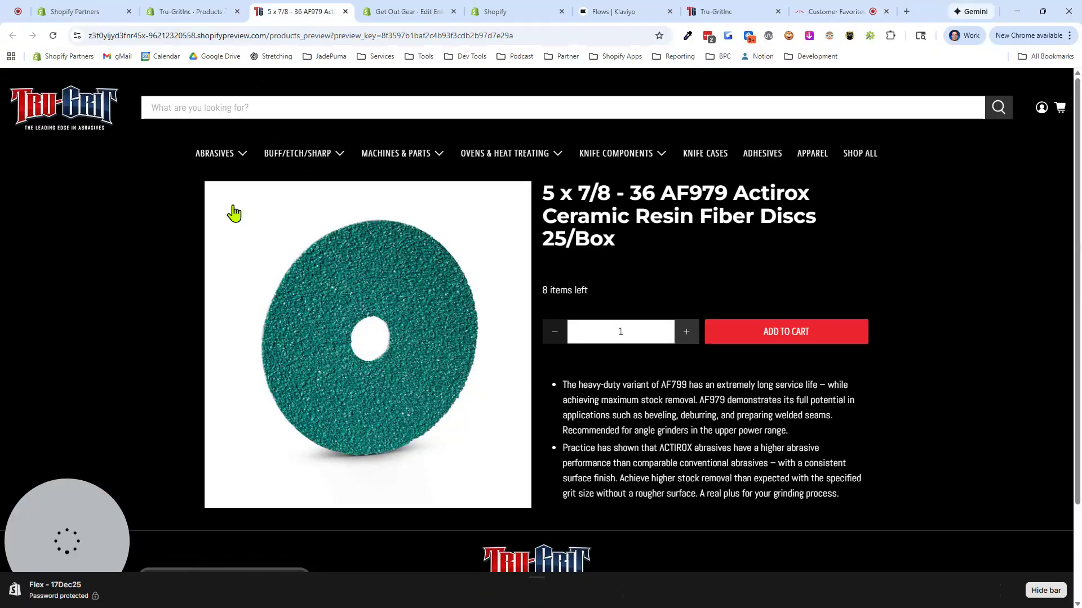
click(53, 36)
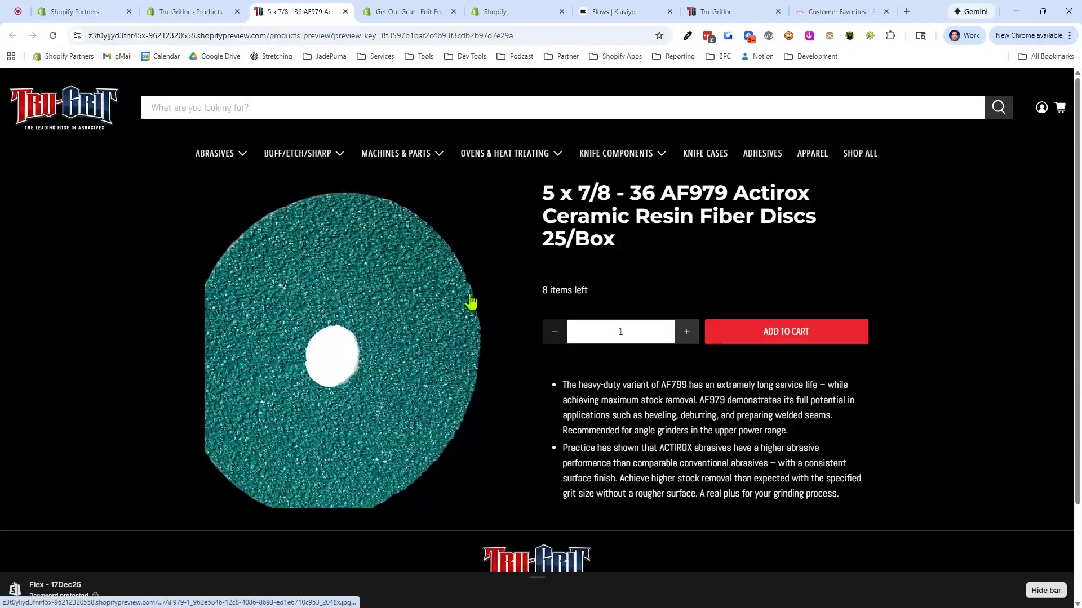
Step: Close the product's image editor in the admin and open the store's Files library
click(183, 17)
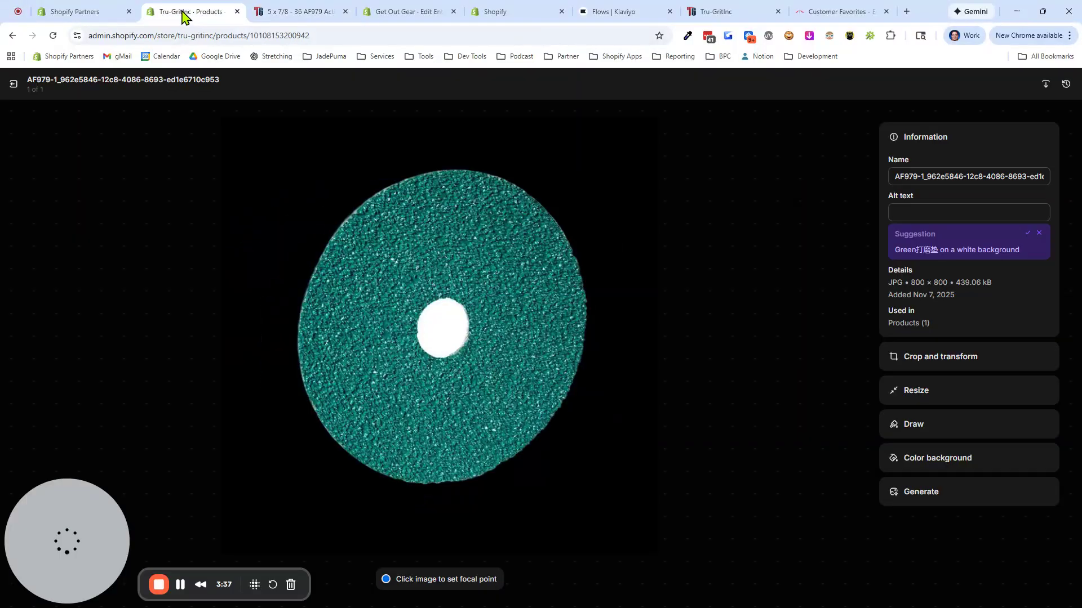
click(14, 84)
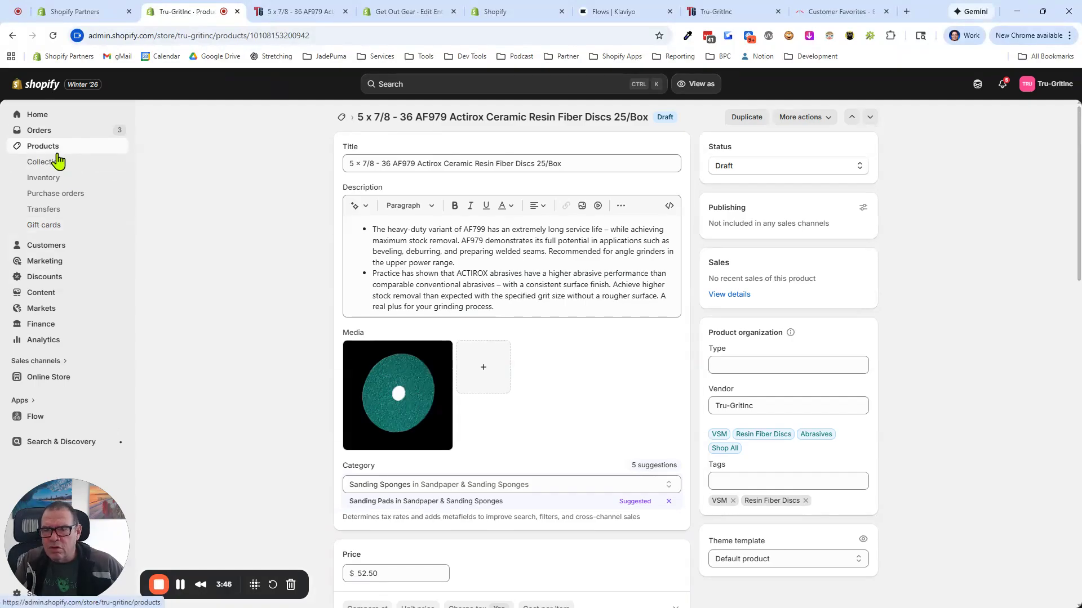
click(44, 292)
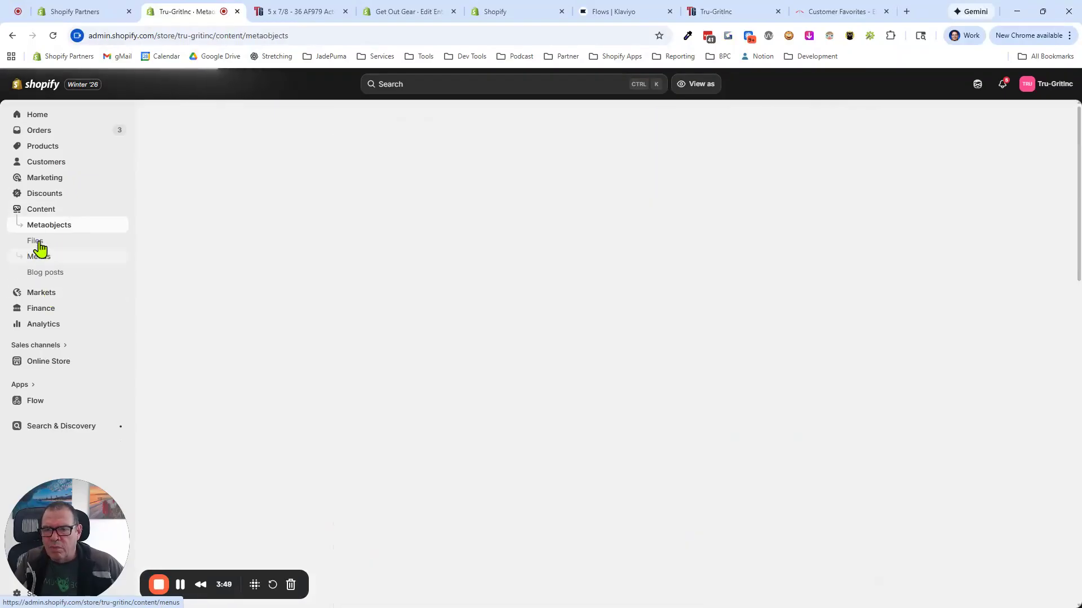
click(37, 243)
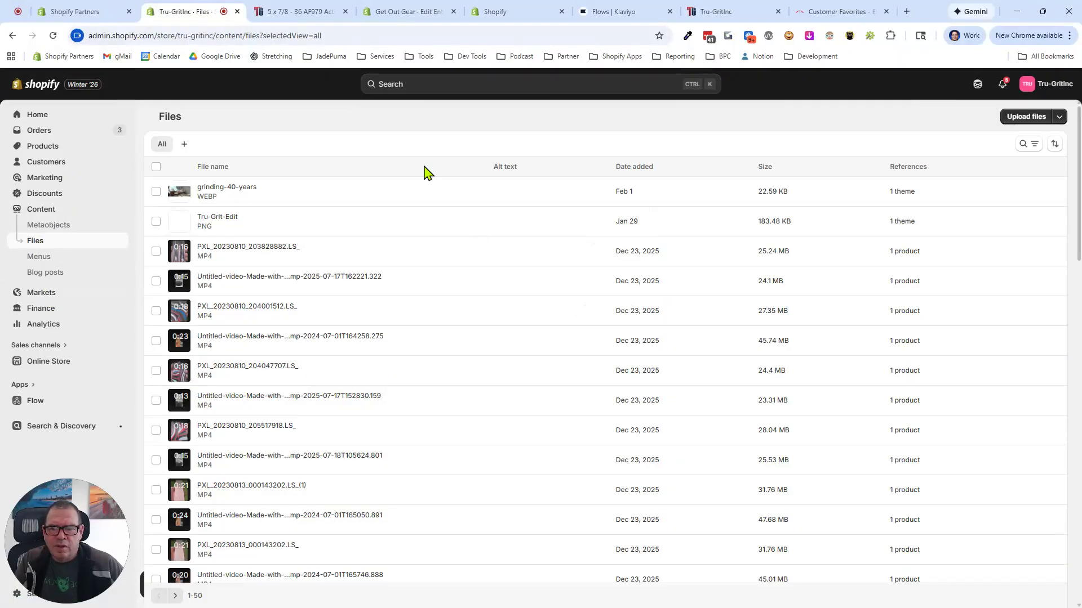
Step: Browse the Files library up to its sixth page and open the products-3M0813-7AMED-CUP polishing wheel image
scroll(272, 282, down, 20)
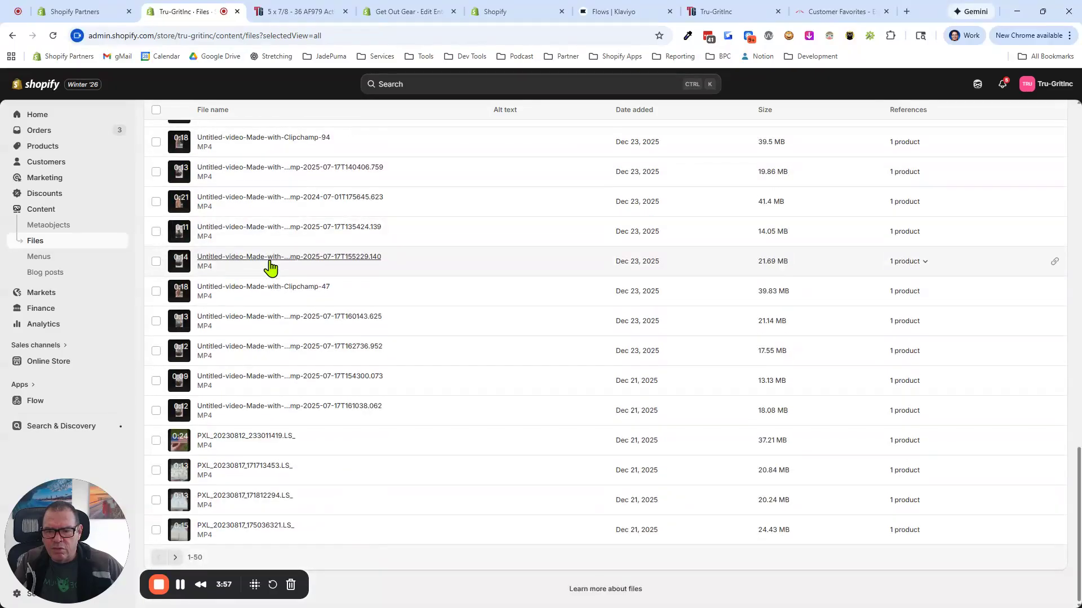
click(175, 558)
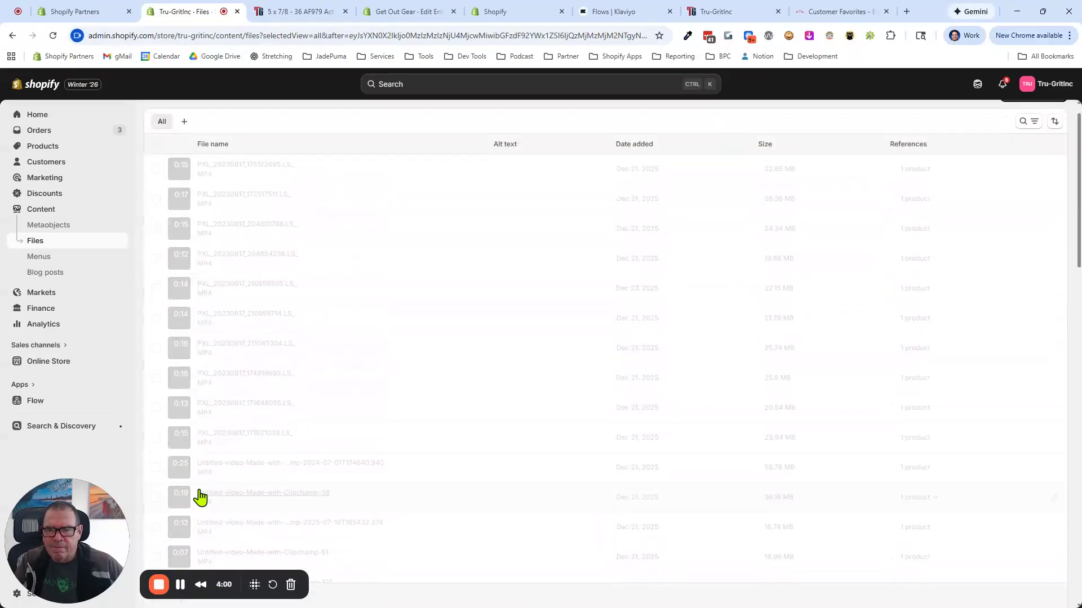
scroll(200, 501, down, 15)
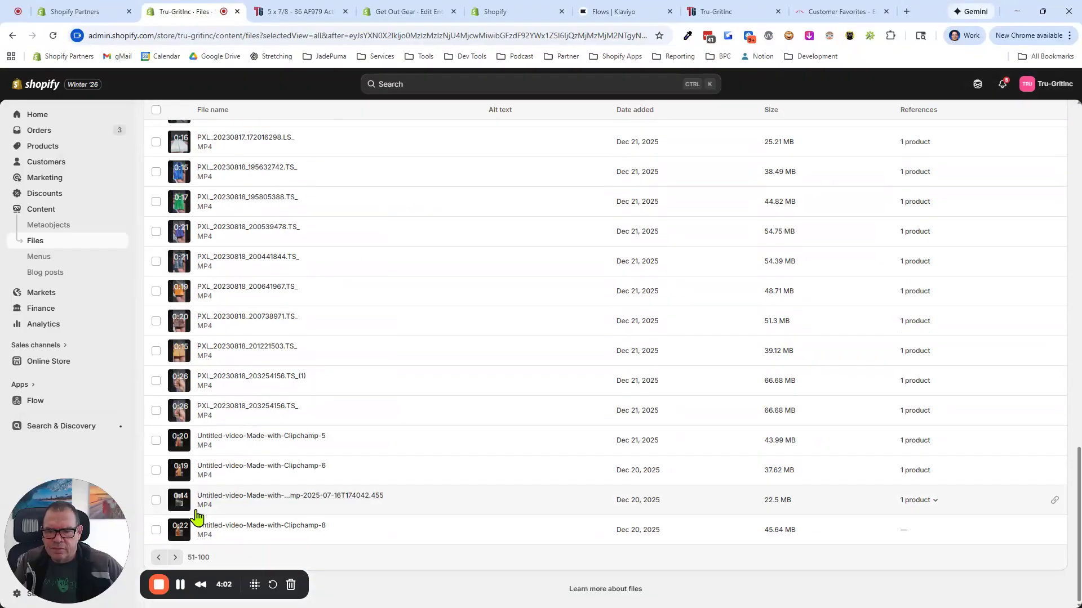
click(175, 559)
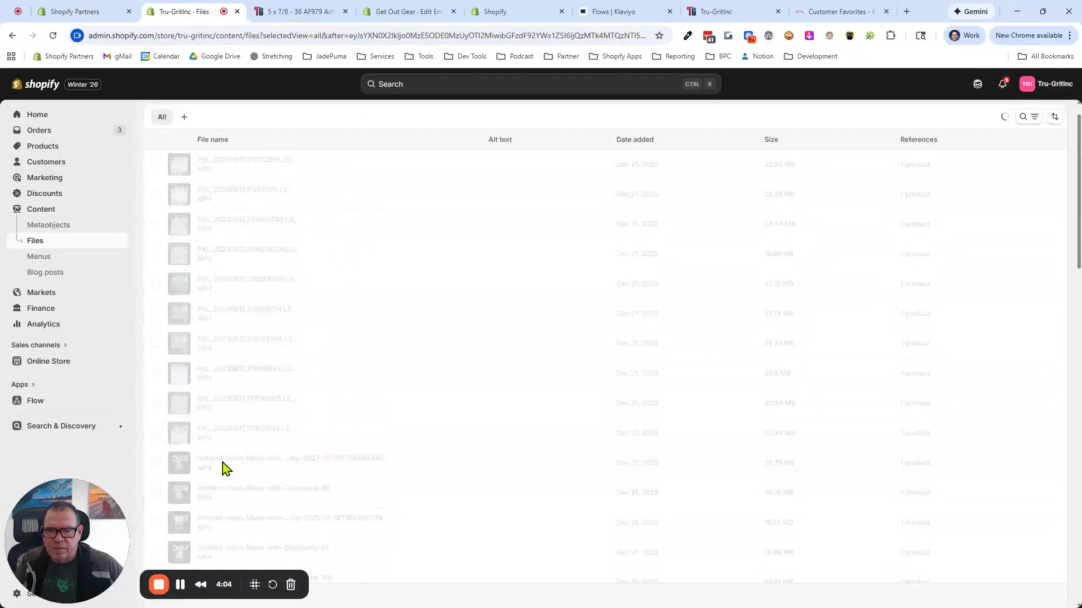
scroll(222, 467, down, 15)
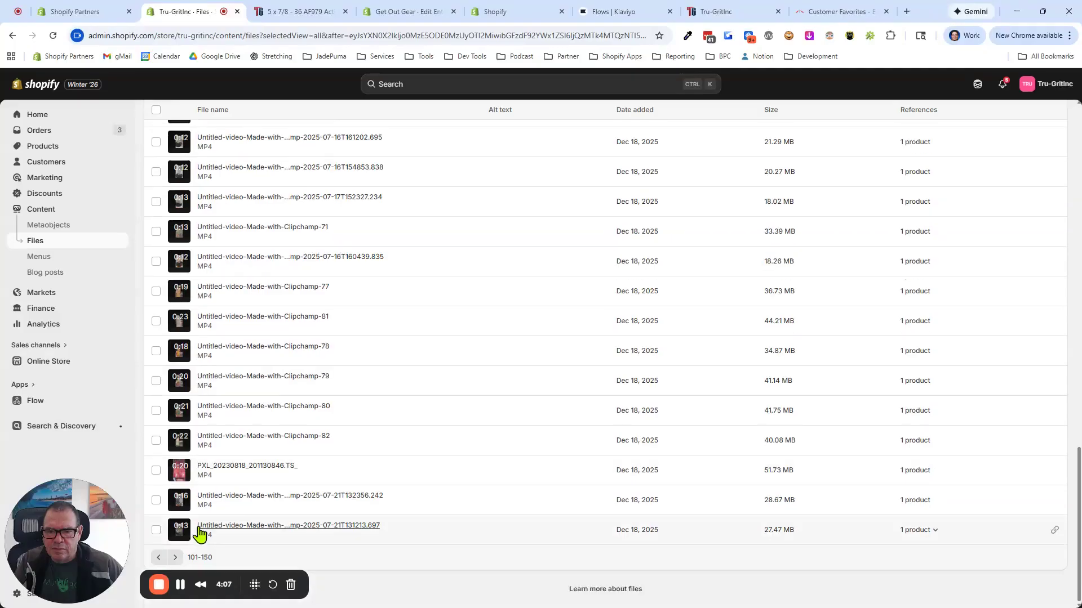
click(173, 559)
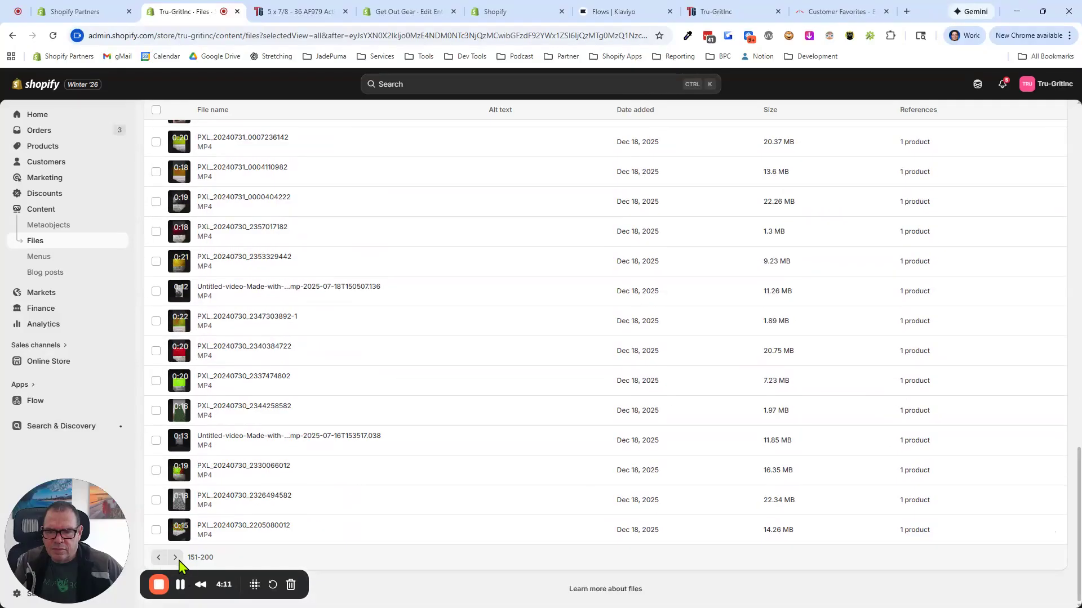
click(175, 559)
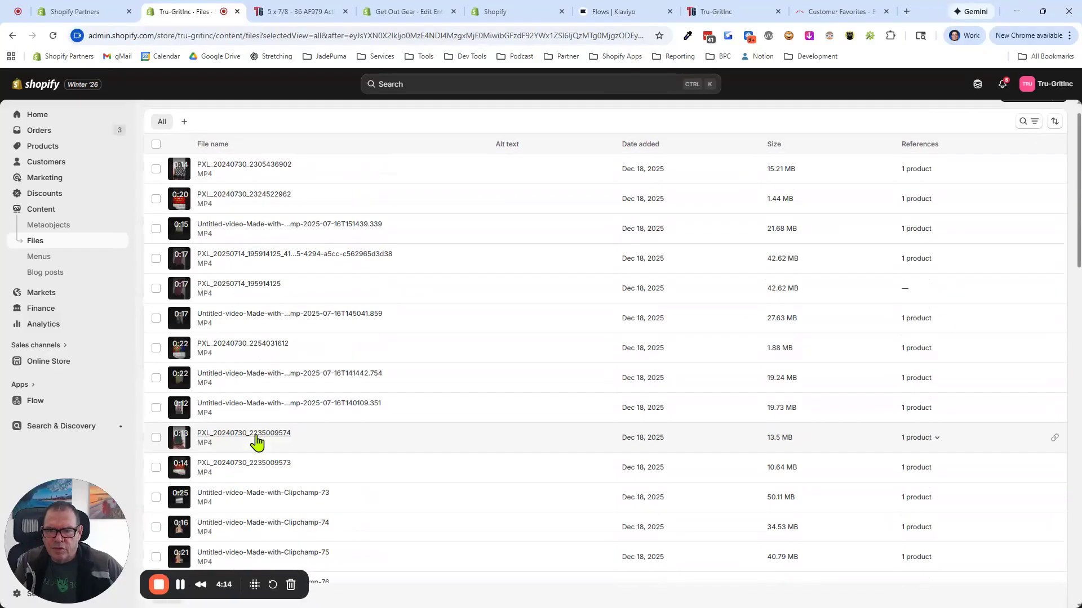
scroll(257, 442, down, 15)
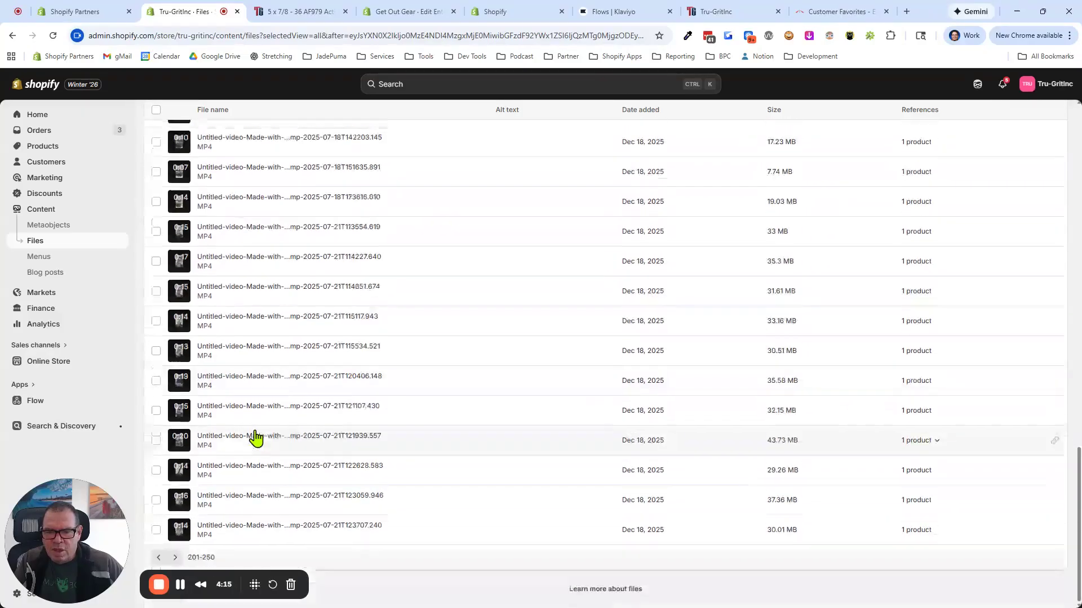
click(175, 558)
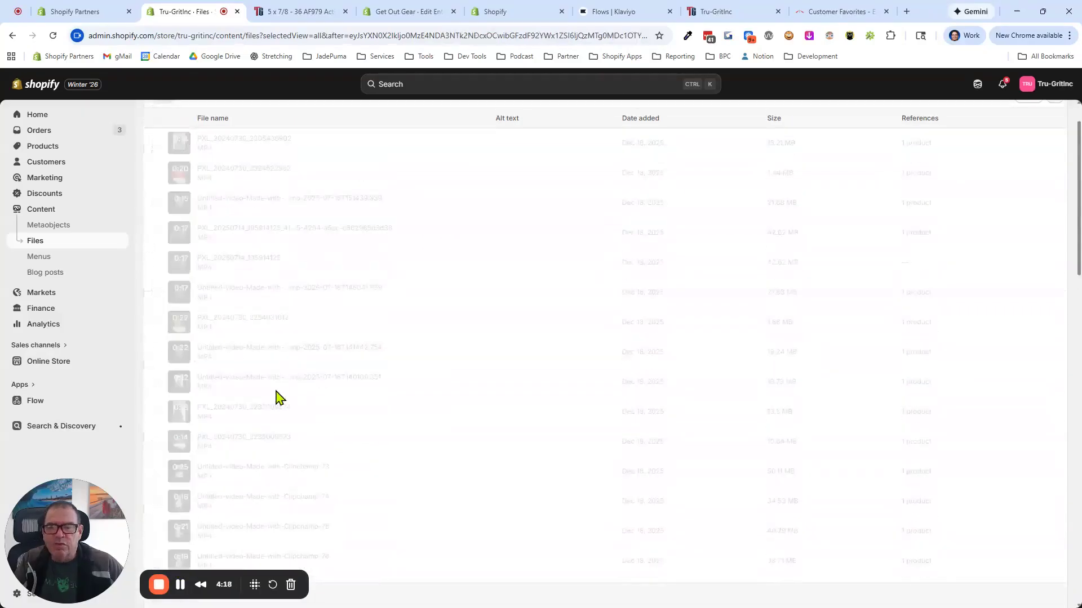
scroll(293, 403, down, 3)
scroll(297, 395, down, 1)
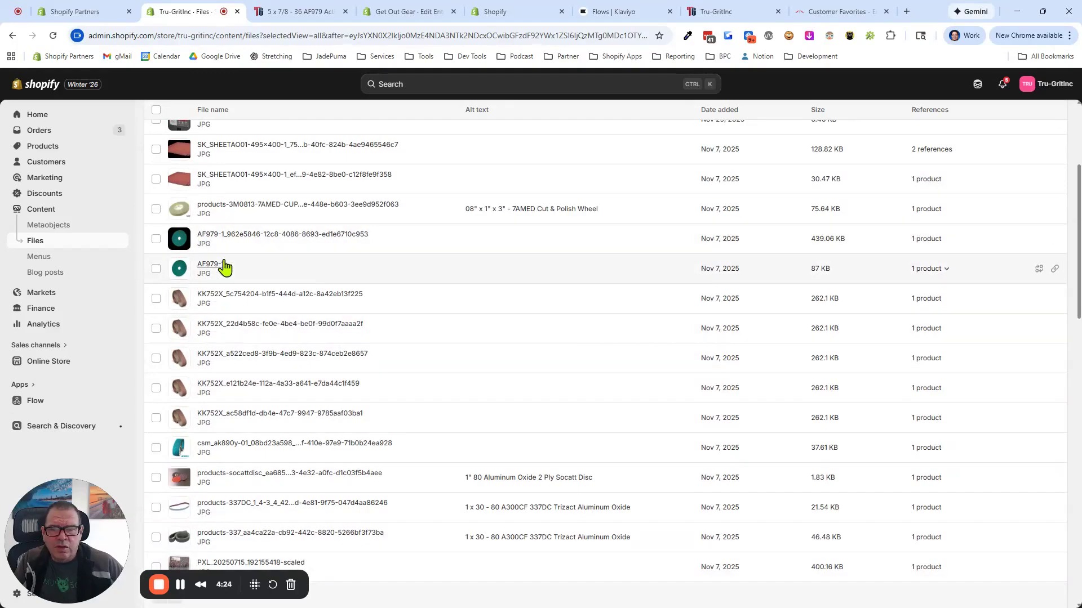
click(237, 206)
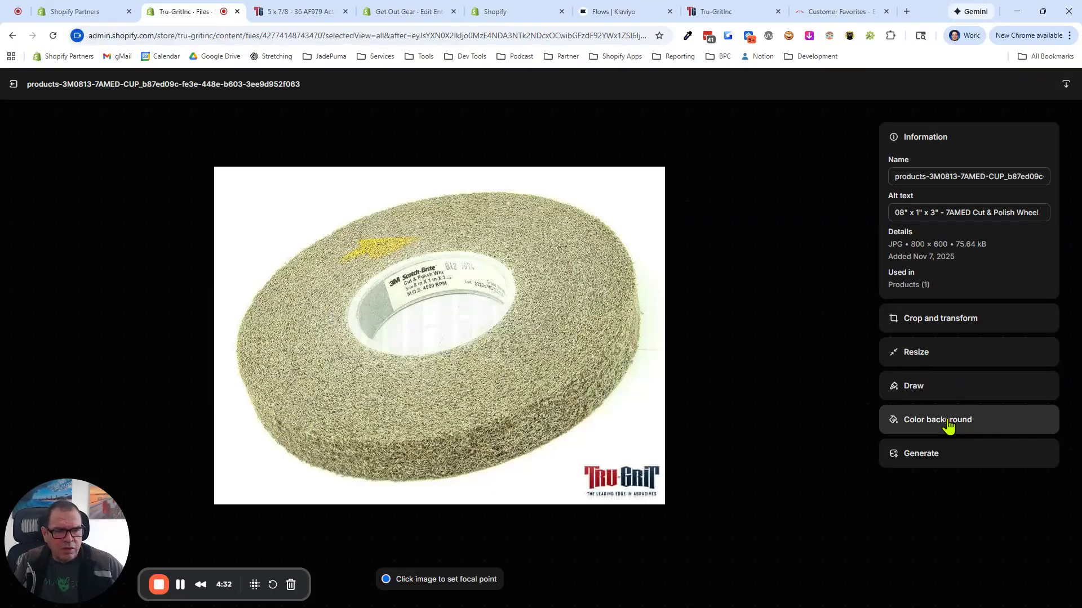
Step: Set the polishing wheel image's background to transparent and save the result as a new file
click(929, 426)
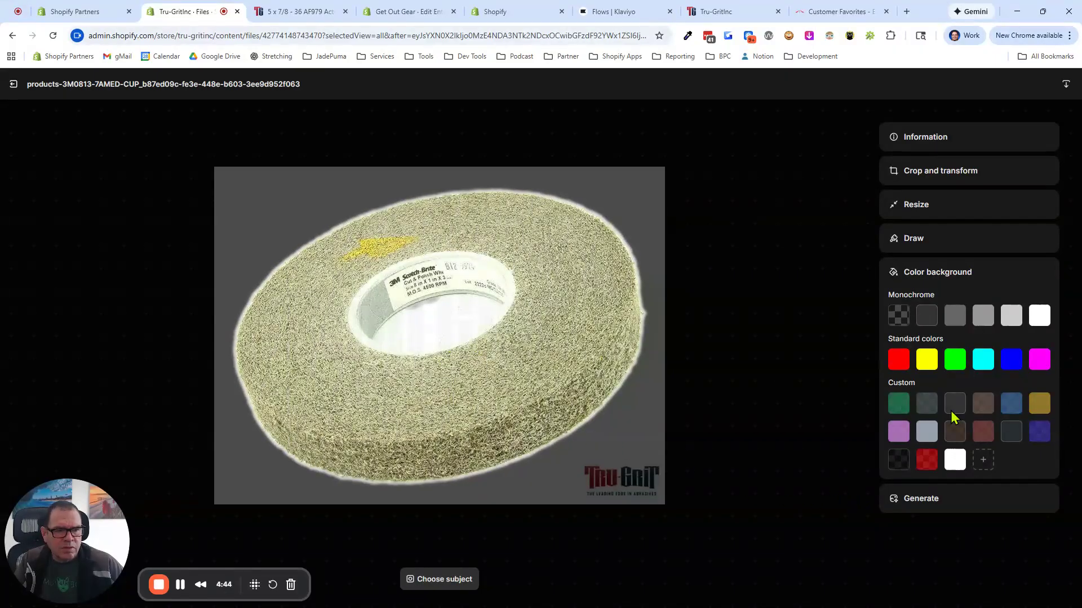
click(900, 319)
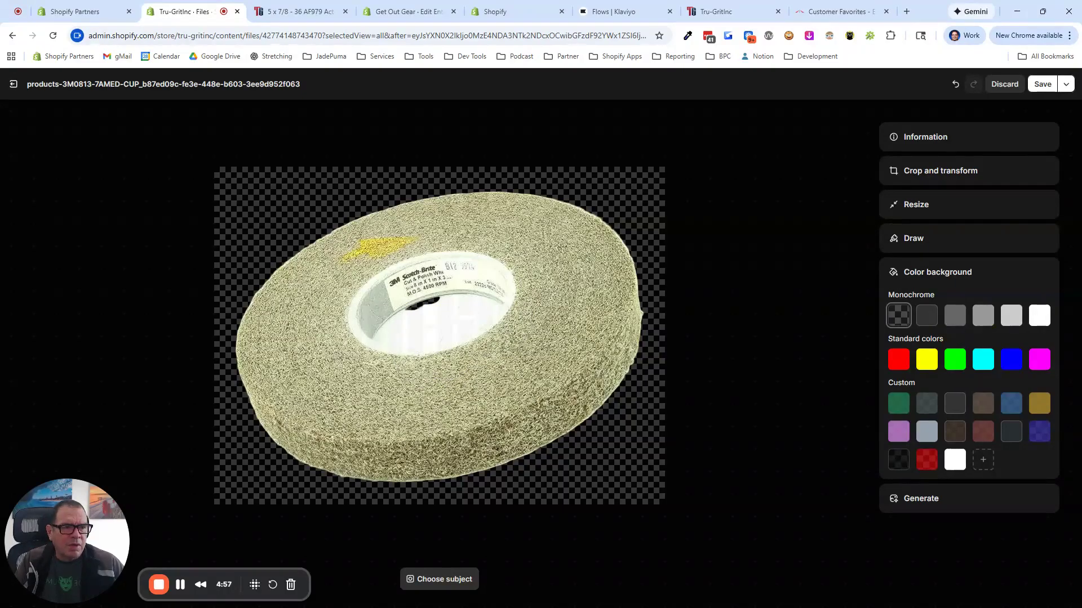
click(1066, 84)
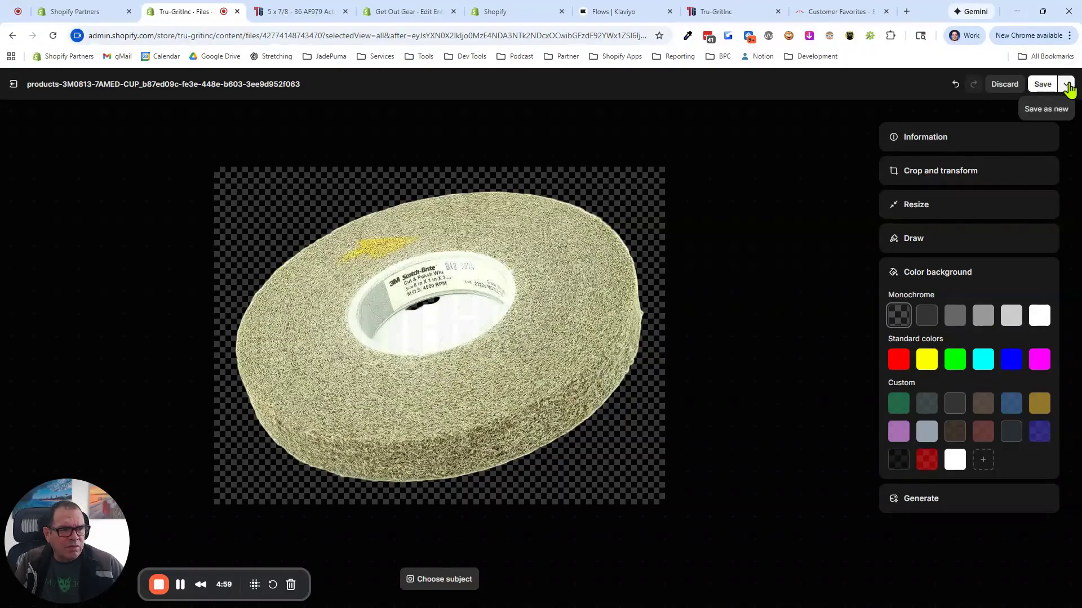
click(1052, 109)
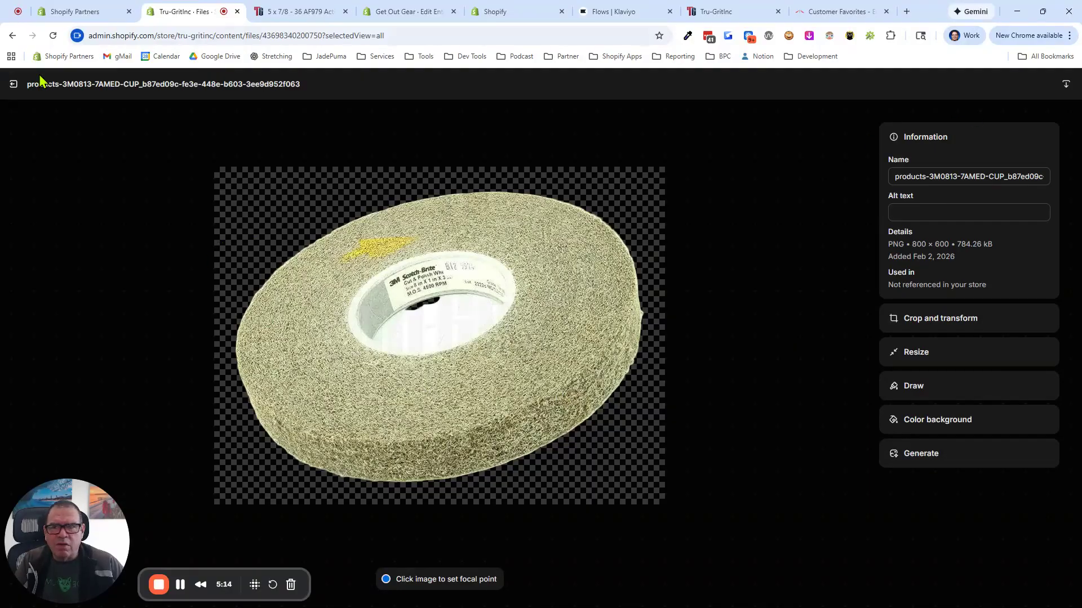
Step: Close the image editor and look through the first page of the Files library for product images
click(14, 88)
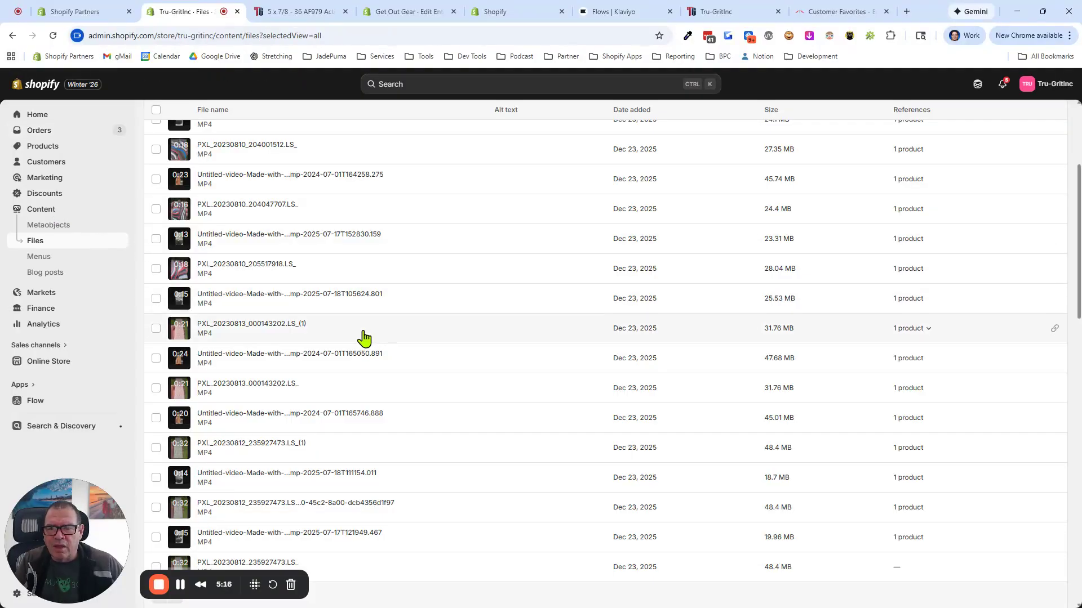
scroll(248, 362, down, 10)
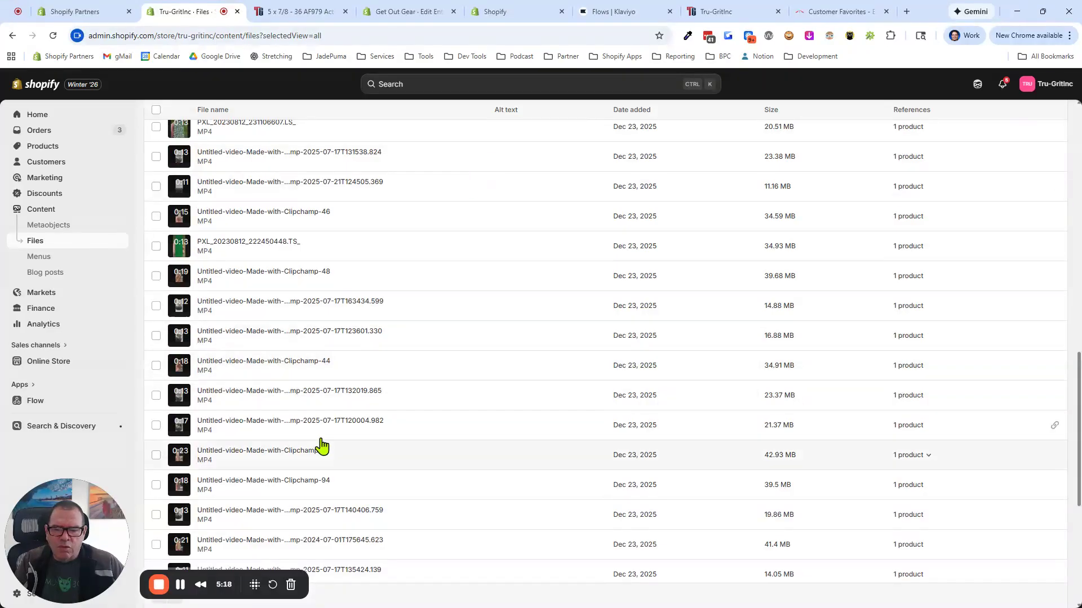
scroll(217, 501, down, 5)
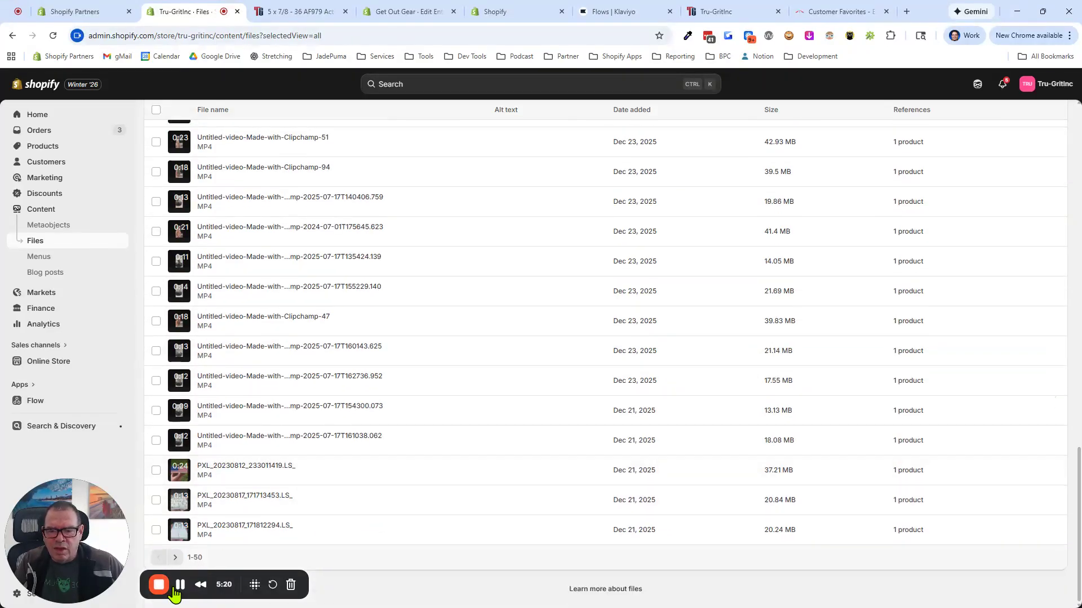